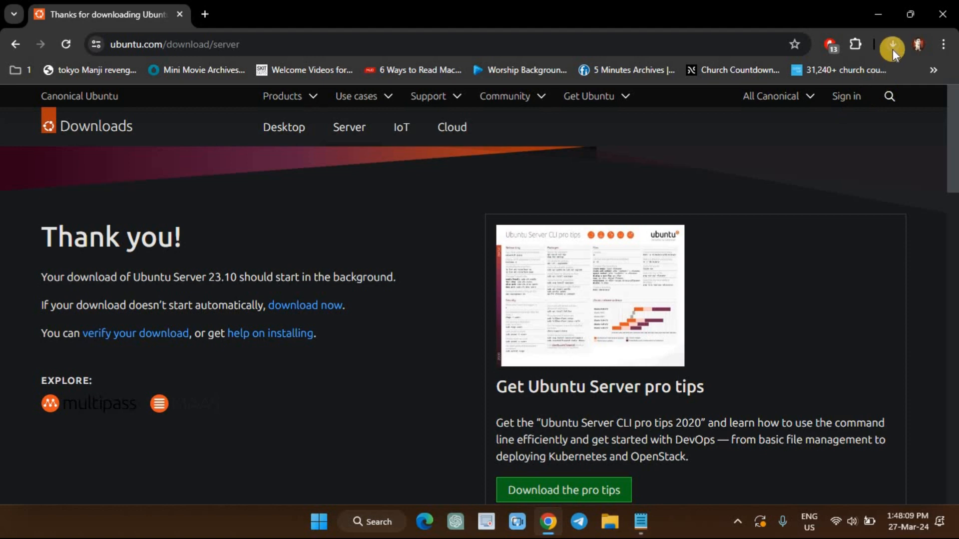
Check the Ubuntu Server ISO download in the browser's full download history
left_click(892, 48)
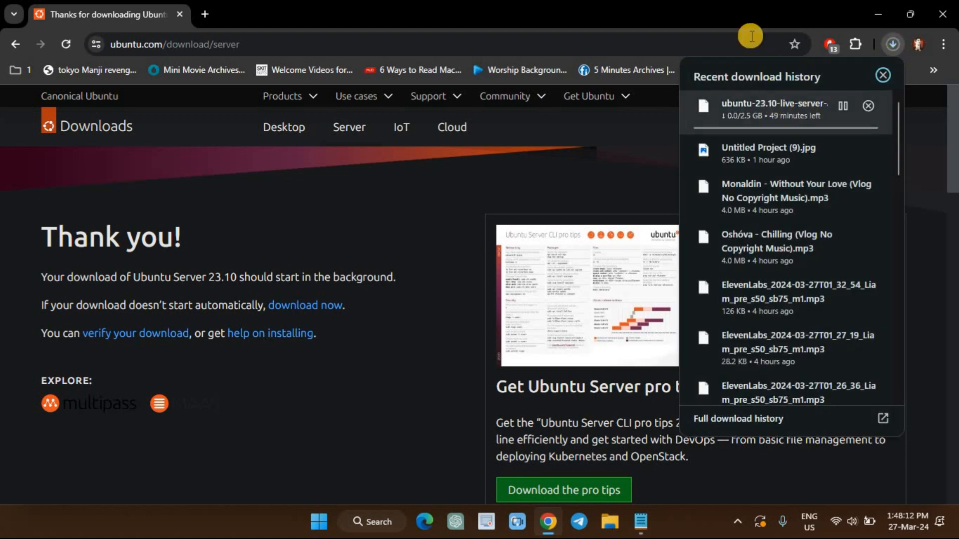
key("ctrl+j")
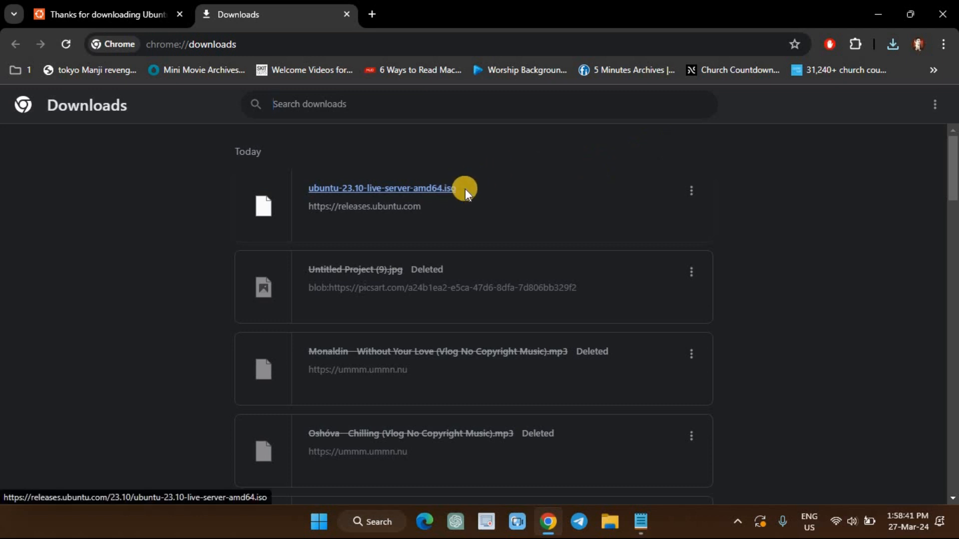
Launch Oracle VM VirtualBox and maximize its manager window
left_click(313, 523)
type("virtu")
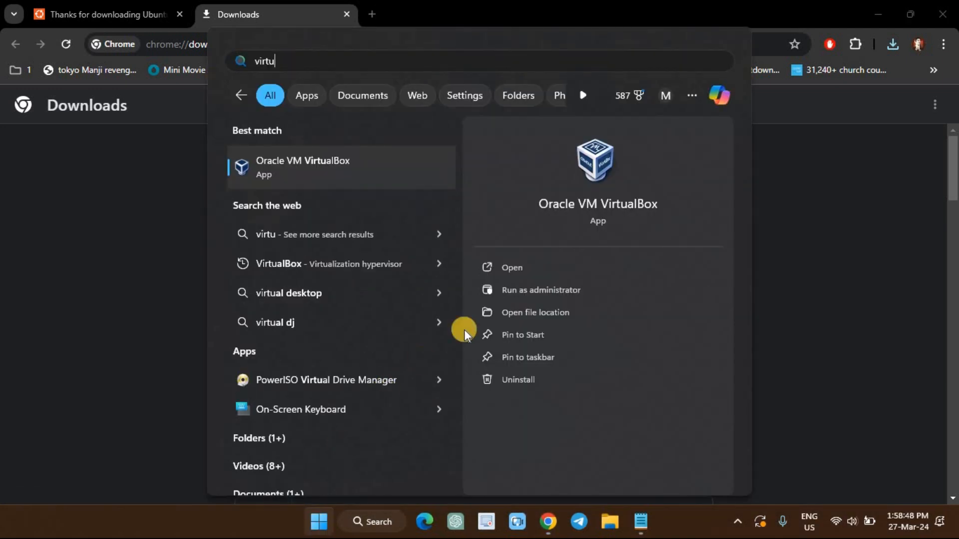
left_click(518, 274)
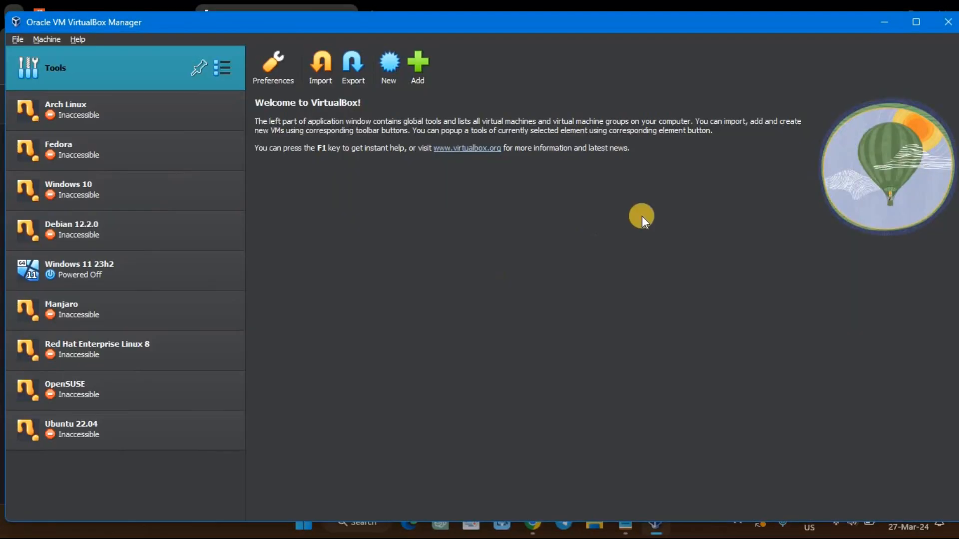
left_click(917, 23)
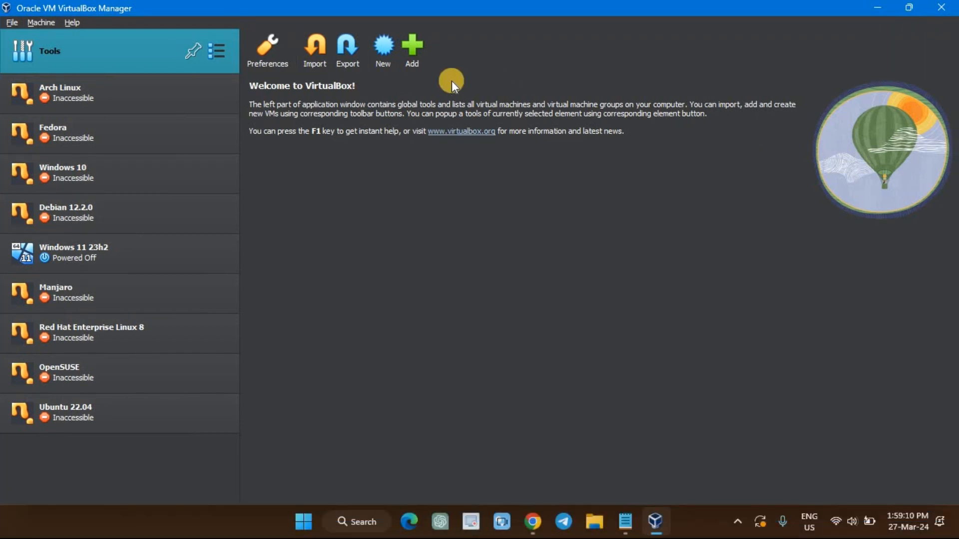
Start a new virtual machine named "Ubuntu 23.10 Server" with 4096 MB of base memory and 2 processors
left_click(384, 50)
type("Ubuntu 23.10 Server")
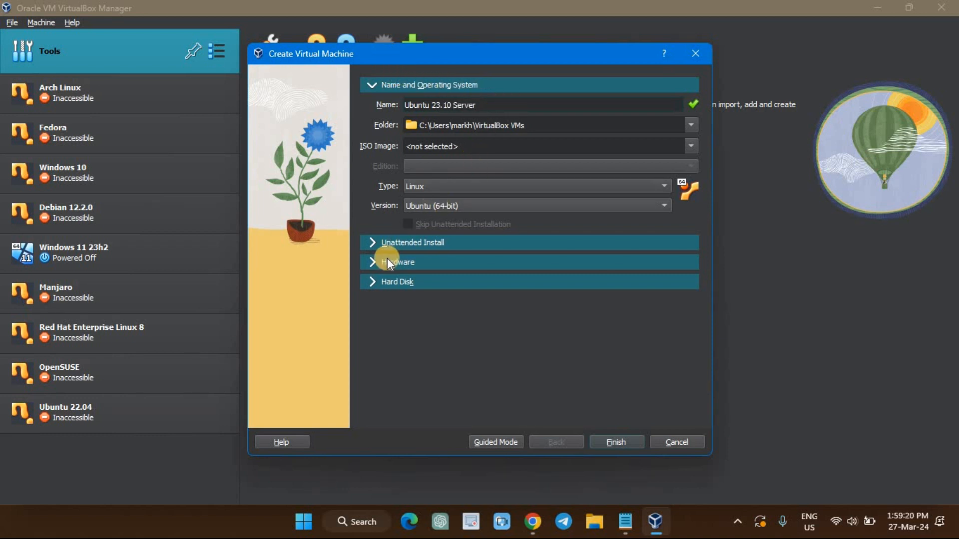
left_click(369, 258)
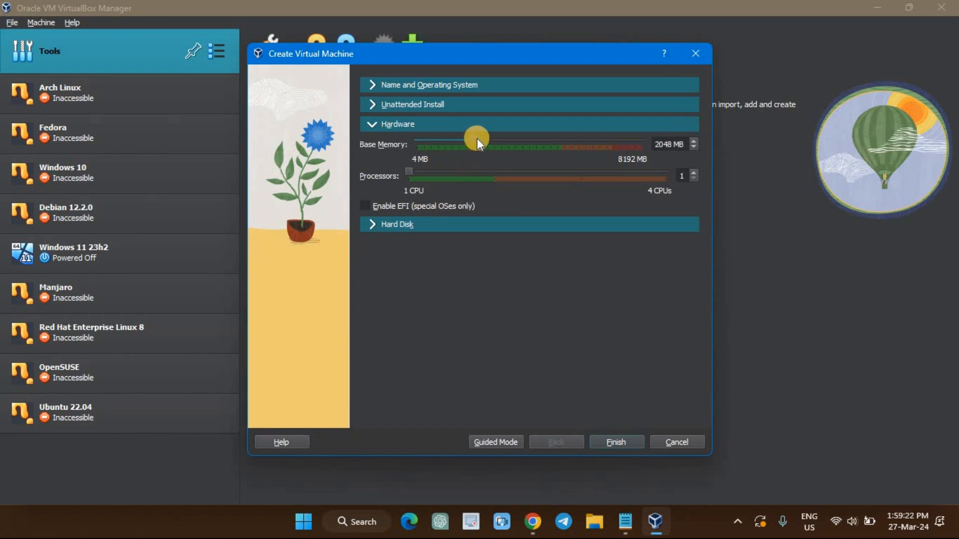
left_click_drag(477, 138, 530, 137)
left_click(492, 172)
Set the new machine's virtual hard disk size to 50 GB and finish creating the machine
left_click(371, 224)
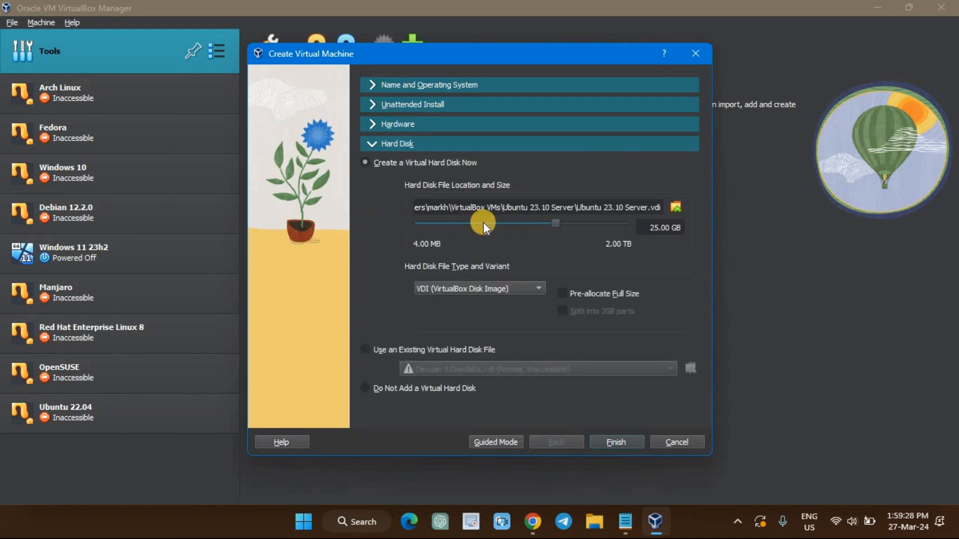
left_click(654, 226)
type("50")
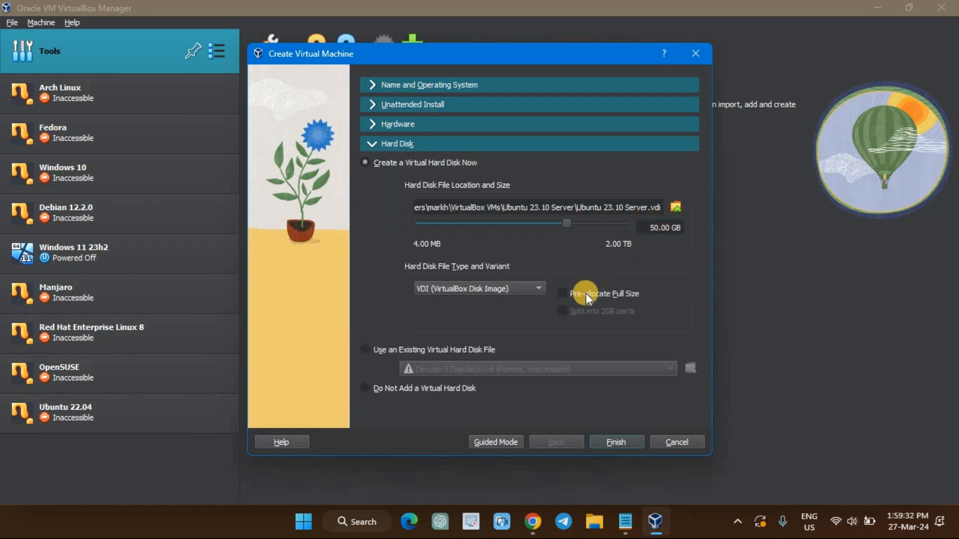
left_click(620, 441)
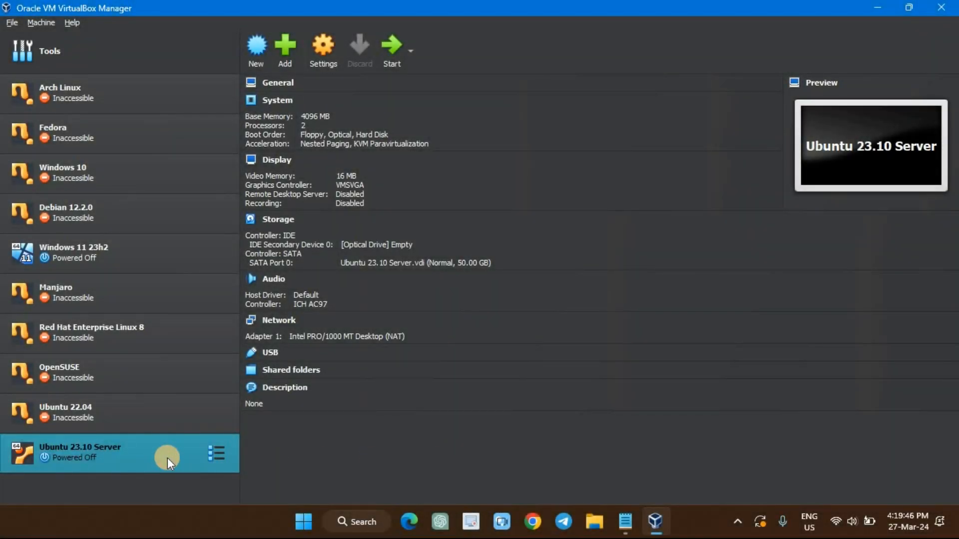
Attach ubuntu-23.10-live-server-amd64.iso to the empty IDE optical drive of the Ubuntu 23.10 Server machine and save the settings
left_click(325, 48)
left_click(314, 187)
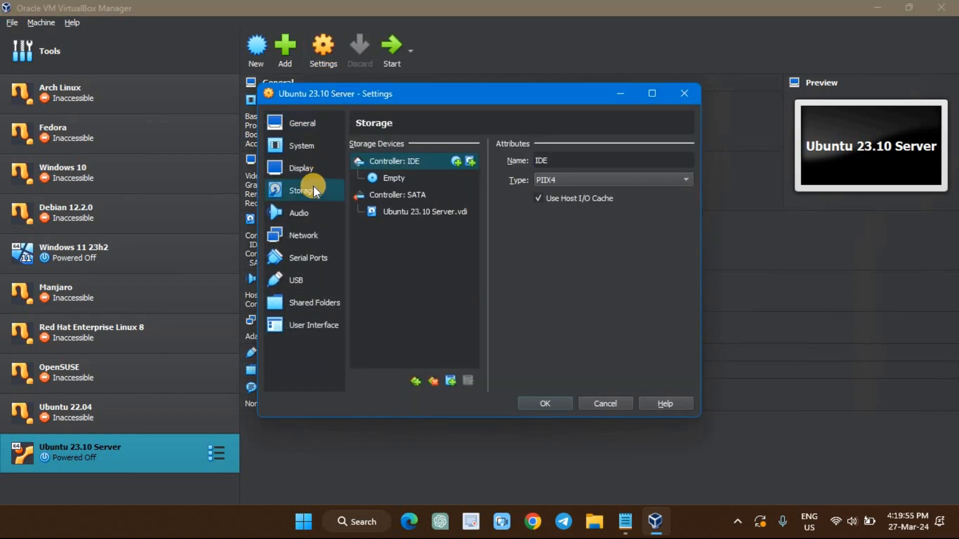
left_click(390, 180)
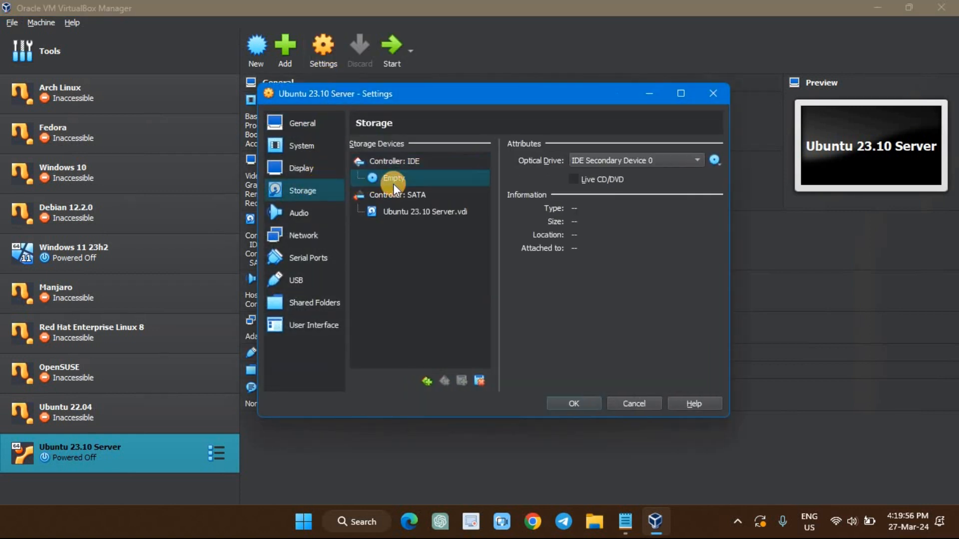
left_click(714, 161)
left_click(752, 191)
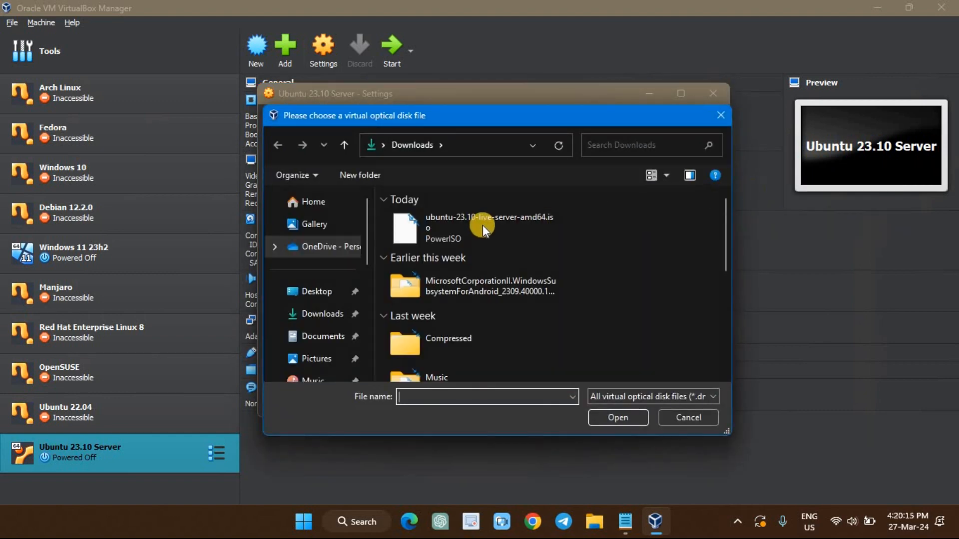
left_click(482, 227)
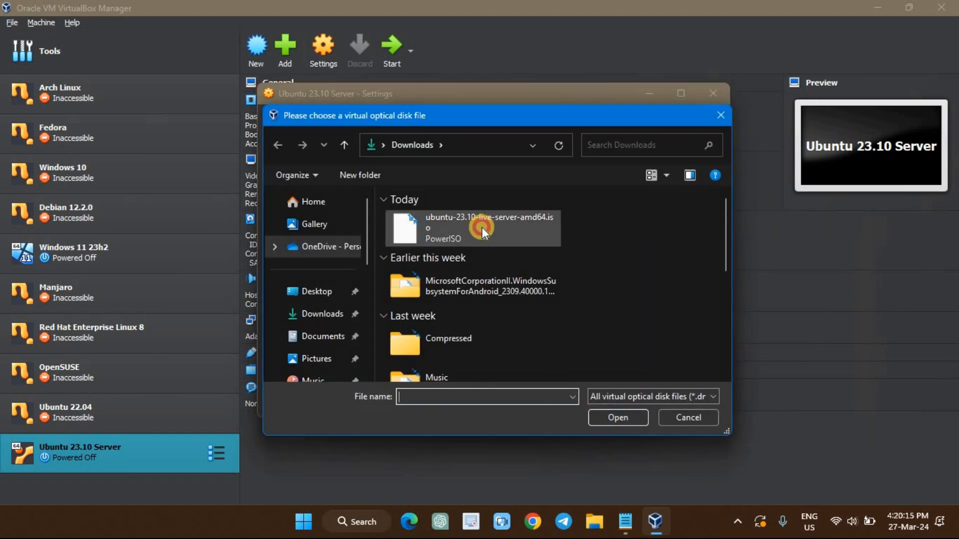
left_click(625, 419)
left_click(574, 404)
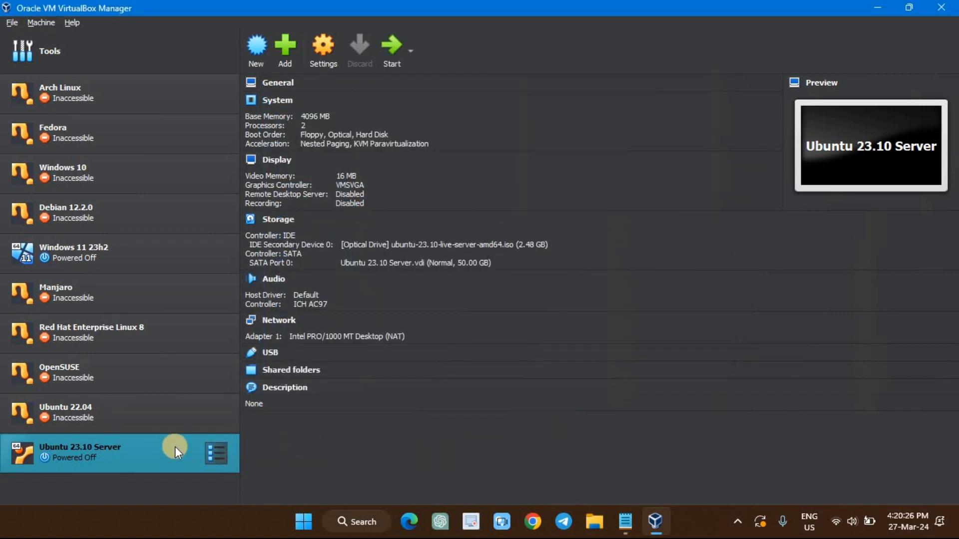
Start the Ubuntu 23.10 Server machine, maximize its window and boot the "Try or Install Ubuntu Server" entry
left_click(389, 51)
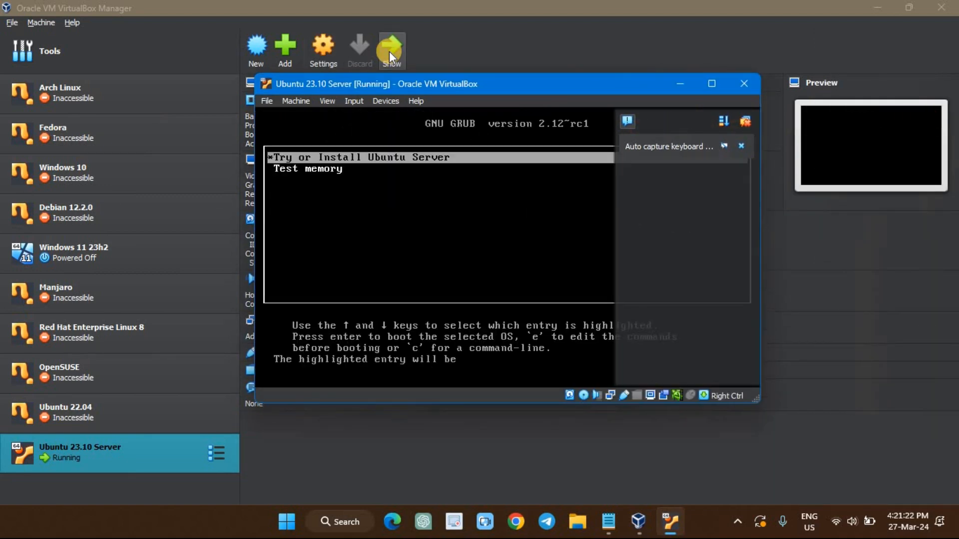
left_click(741, 147)
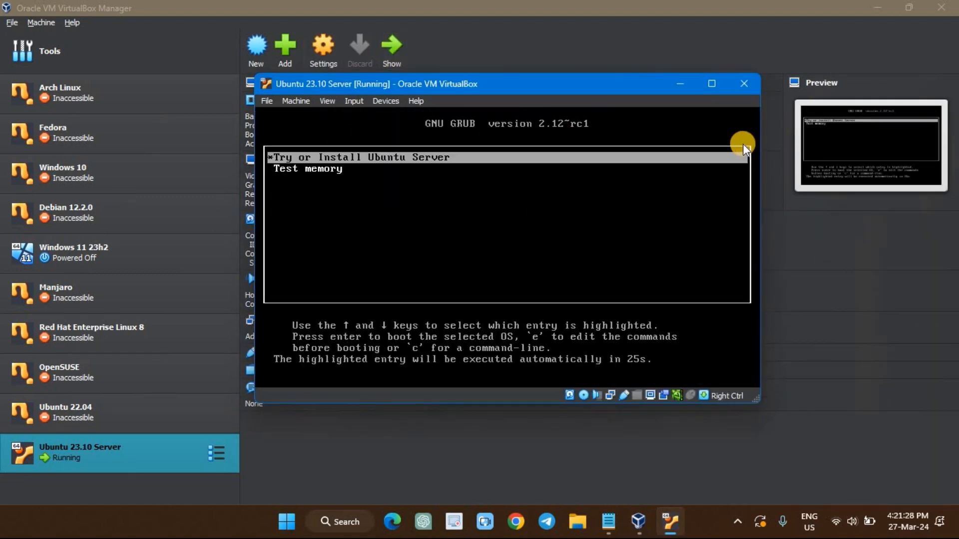
left_click(715, 83)
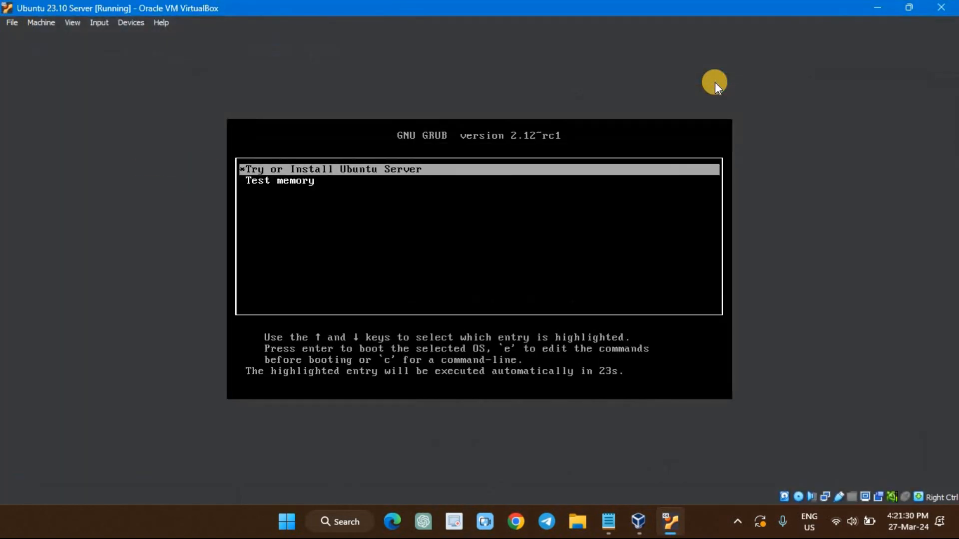
key("Return")
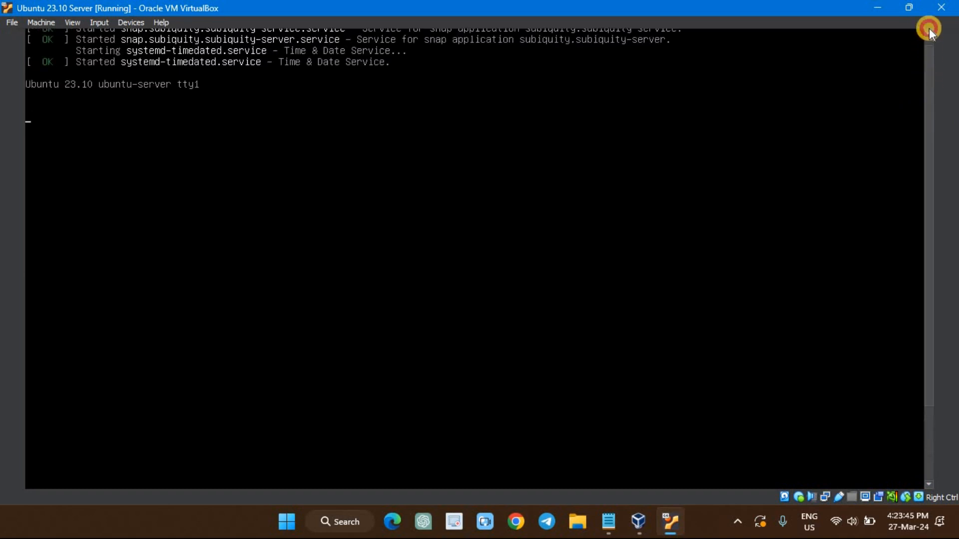
Choose English as the installer language
left_click(721, 119)
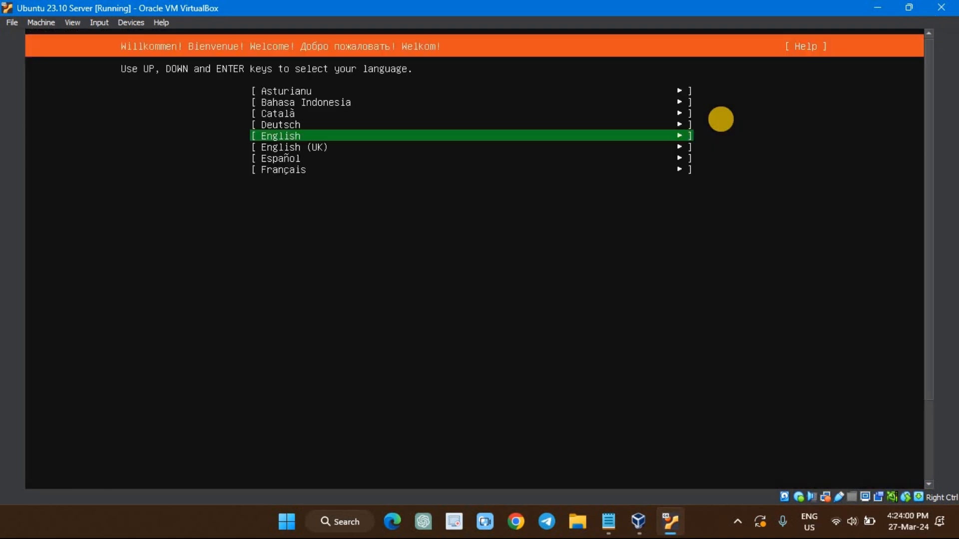
key("Down")
key("Up")
key("Return")
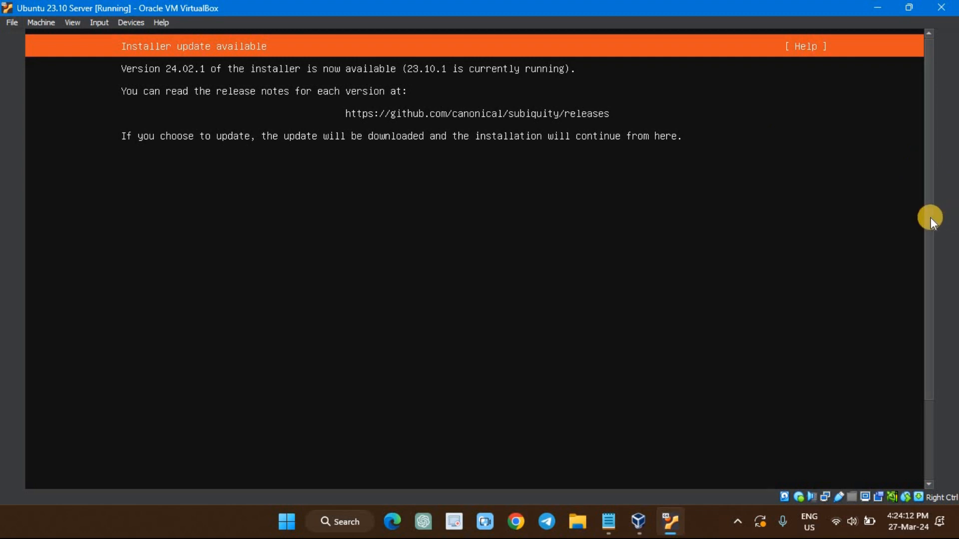
Update to the new installer version before continuing the setup
left_click(905, 345)
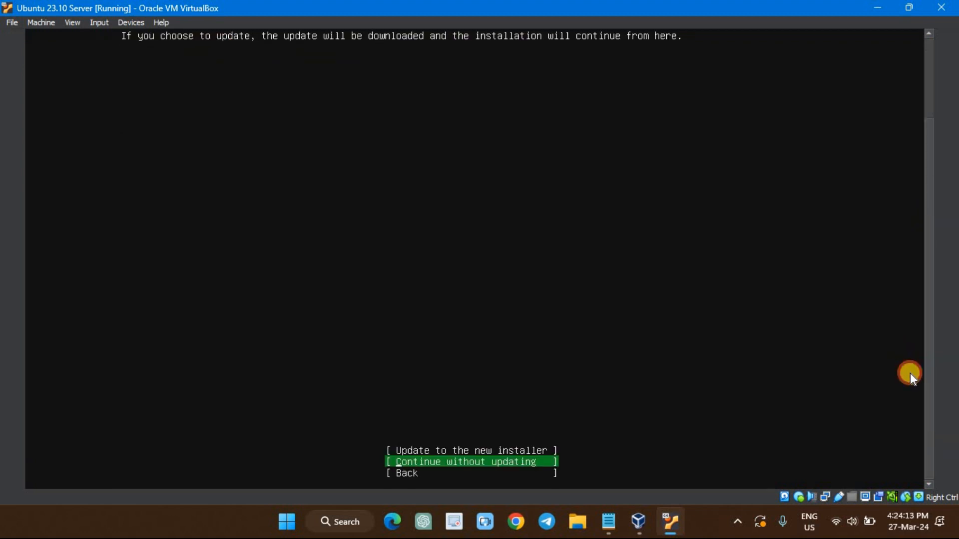
key("Up")
key("Return")
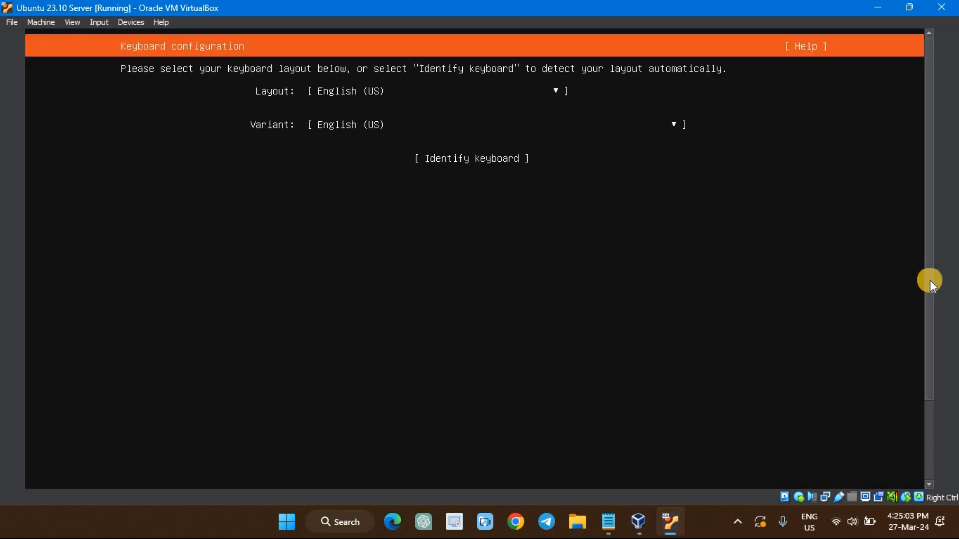
Accept the English (US) keyboard layout and the default installation type without searching for third-party drivers
left_click(929, 303)
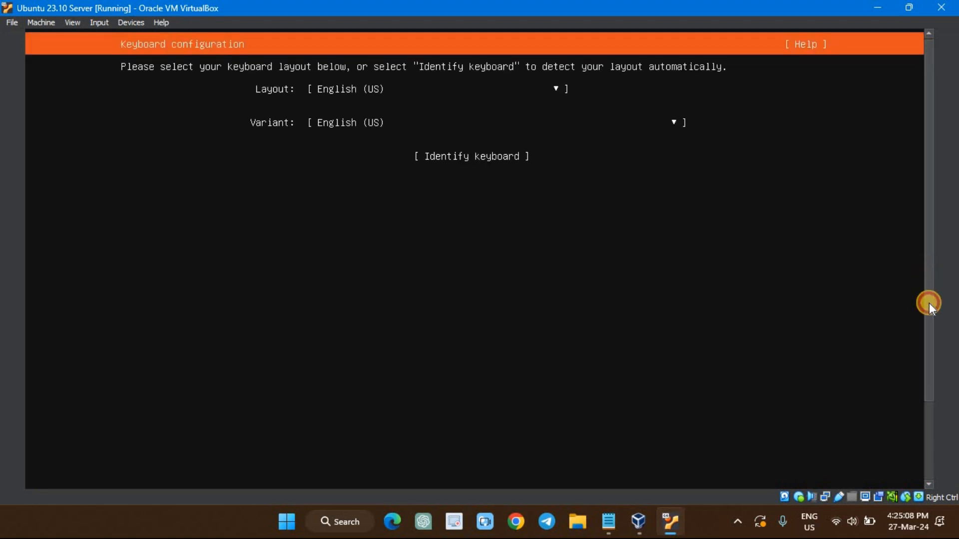
left_click_drag(929, 303, 914, 424)
key("Return")
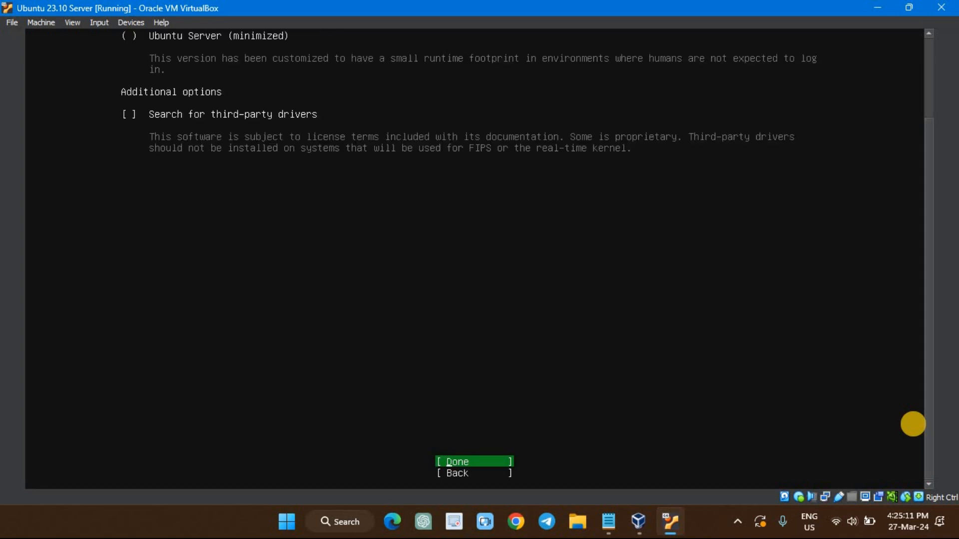
left_click_drag(928, 386, 936, 428)
key("Return")
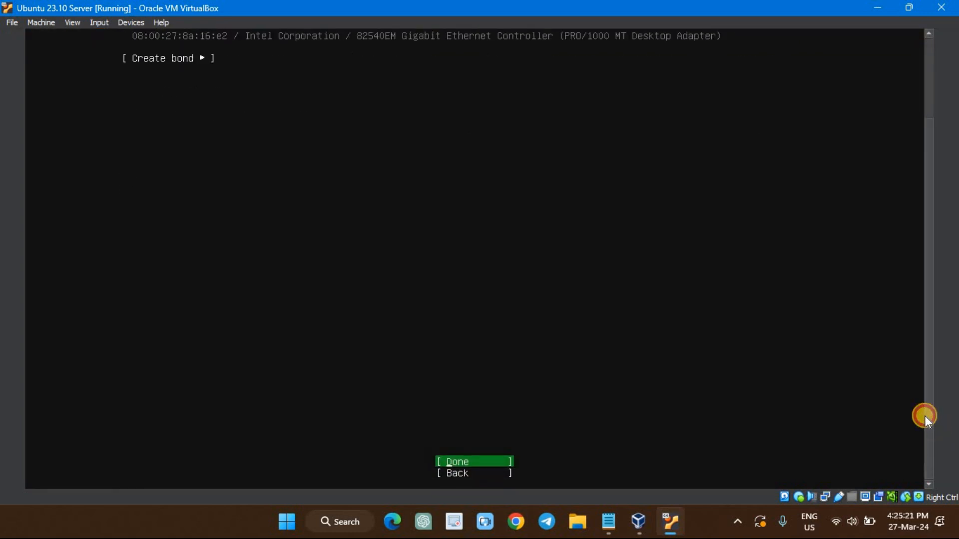
Keep the default network configuration and continue to the Ubuntu archive mirror configuration
left_click_drag(925, 416, 955, 430)
key("Return")
left_click_drag(931, 393, 944, 450)
left_click_drag(944, 449, 944, 455)
key("Return")
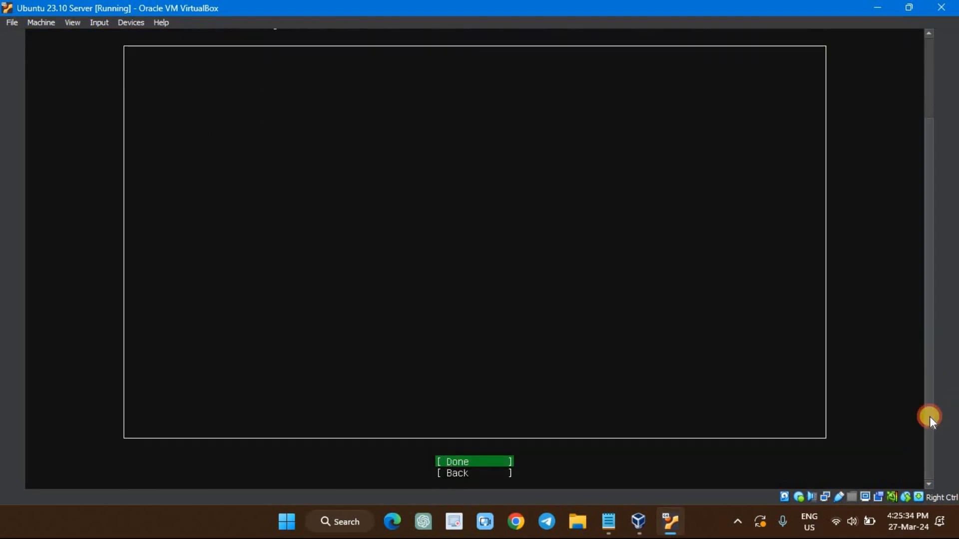
left_click_drag(930, 416, 931, 366)
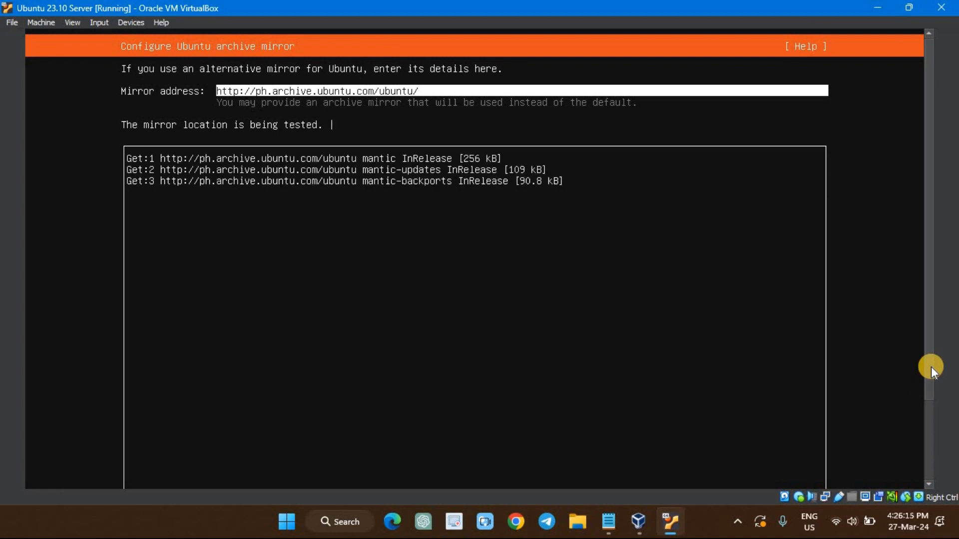
left_click_drag(932, 367, 926, 472)
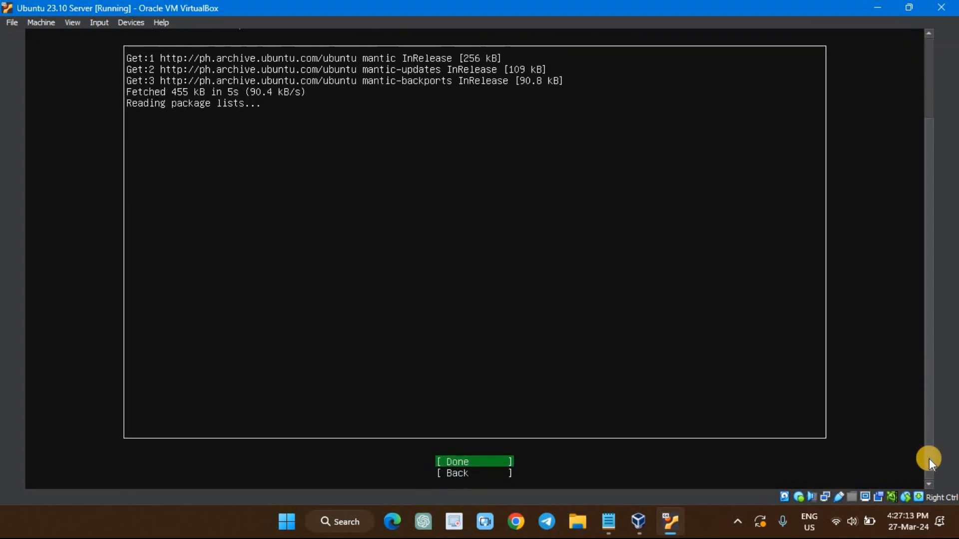
key("Return")
Accept the disk layout as an unencrypted LVM group and confirm the destructive action to begin installing
key("Tab")
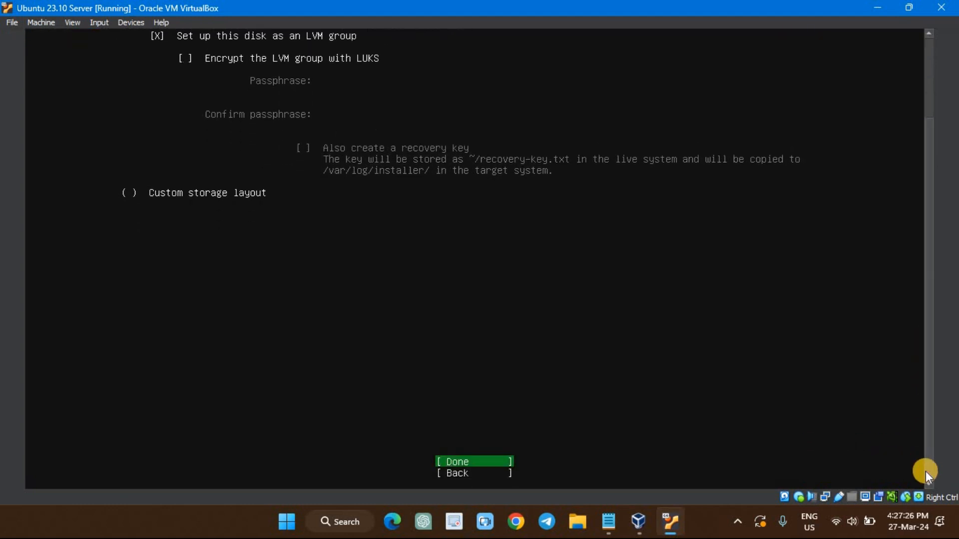
key("Return")
mouse_move(925, 472)
left_mouse_down()
mouse_move(948, 422)
mouse_move(921, 449)
mouse_move(942, 475)
left_mouse_up()
key("Return")
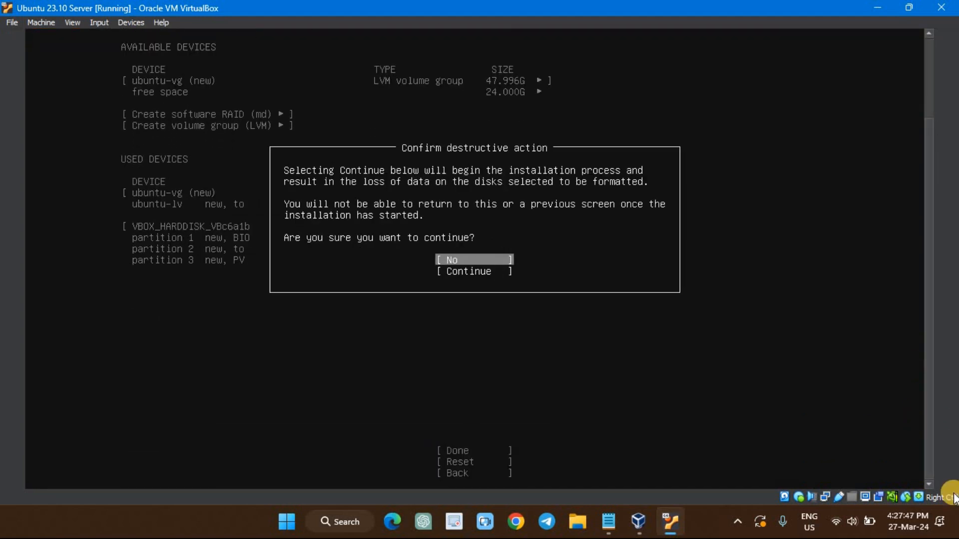
key("Down")
key("Return")
Complete the profile setup with the full name, server name, username and account password, including its confirmation
left_click_drag(925, 424, 936, 372)
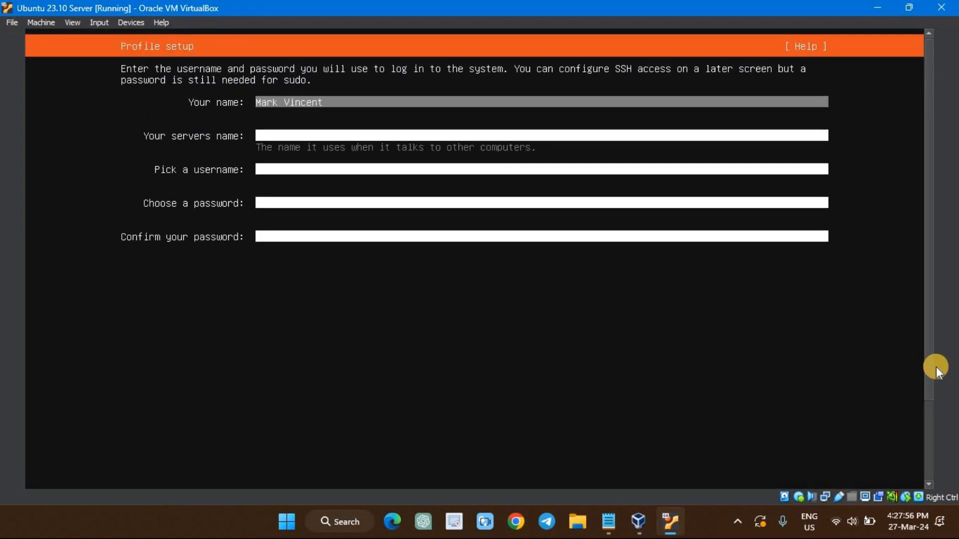
key("Tab")
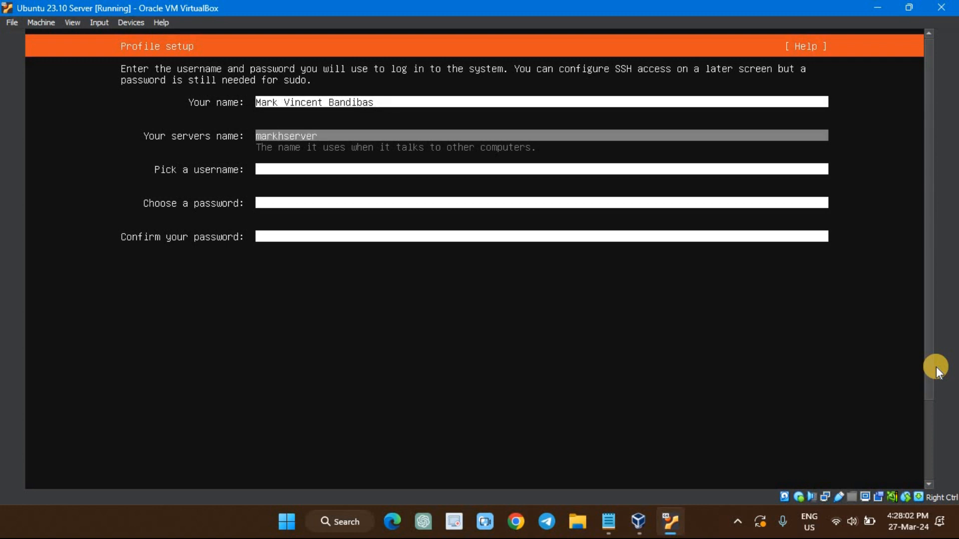
key("Tab")
type("markh")
key("Tab")
type("****")
key("Tab")
type("***")
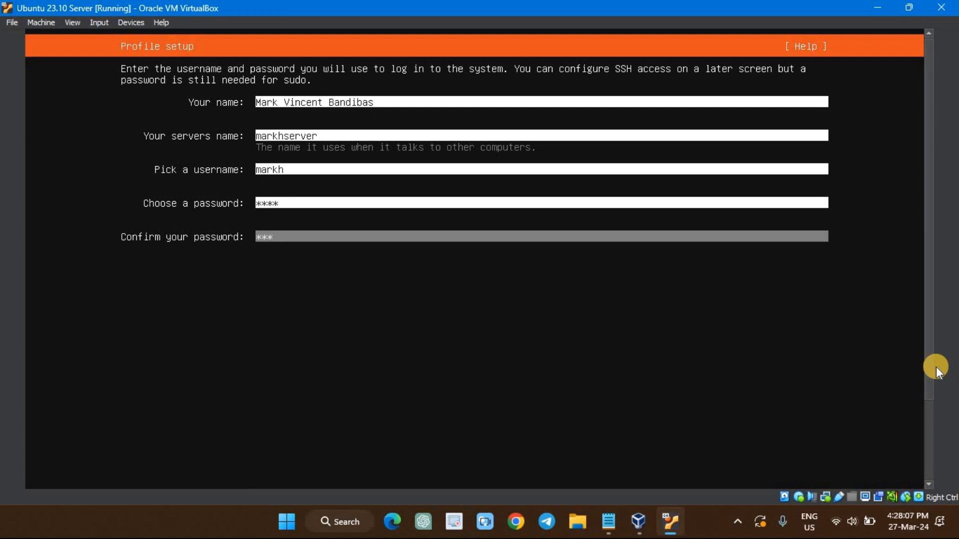
type("*")
key("Tab")
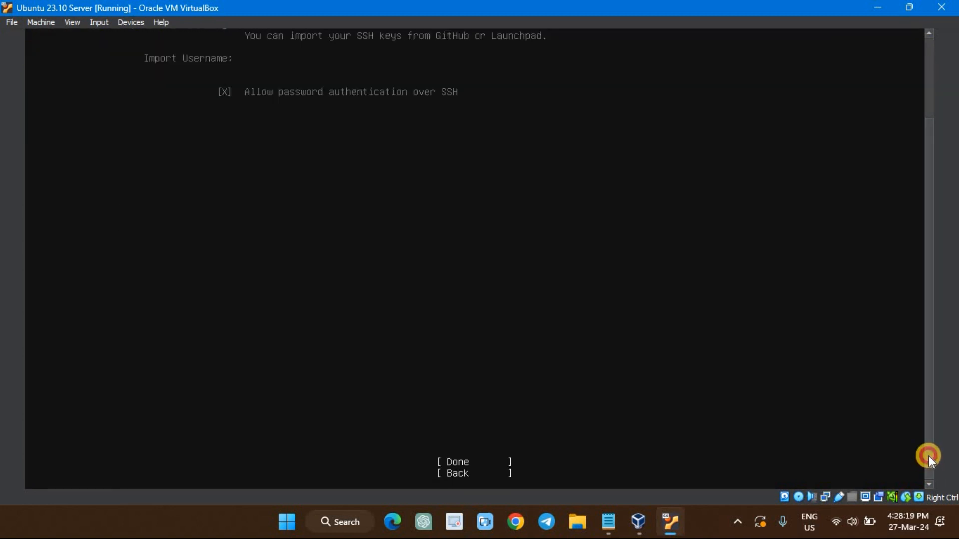
Continue past the SSH configuration to the featured server snaps
left_click_drag(928, 456, 934, 378)
key("Tab")
key("Return")
Look through the featured server snaps and continue the installation without selecting any of them
key("Down")
key("Down")
key("Down")
key("Down")
key("Down")
key("Down")
key("Down")
key("Down")
key("Down")
key("Down")
key("Down")
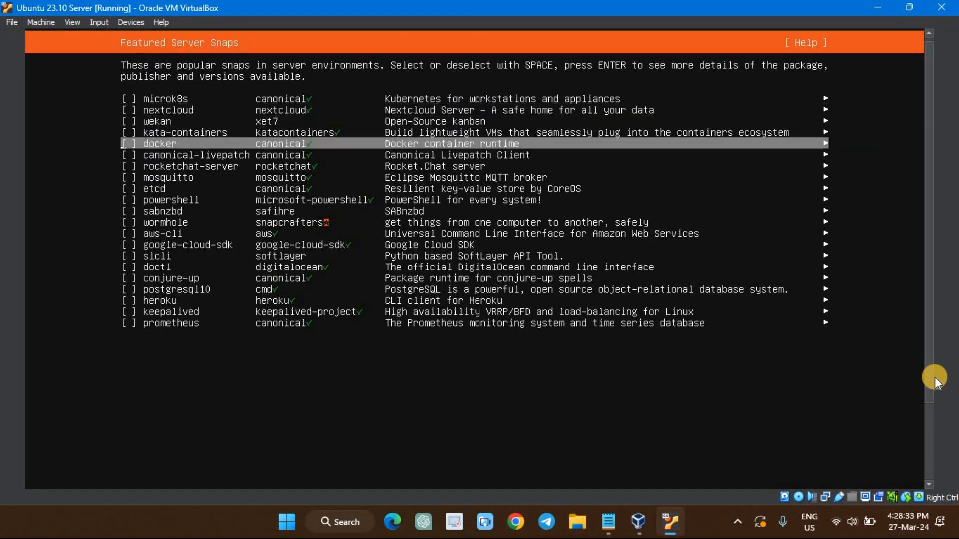
key("Down")
key("Down")
key("Down")
key("Down")
key("Down")
key("Down")
key("Down")
key("Down")
key("Down")
key("Down")
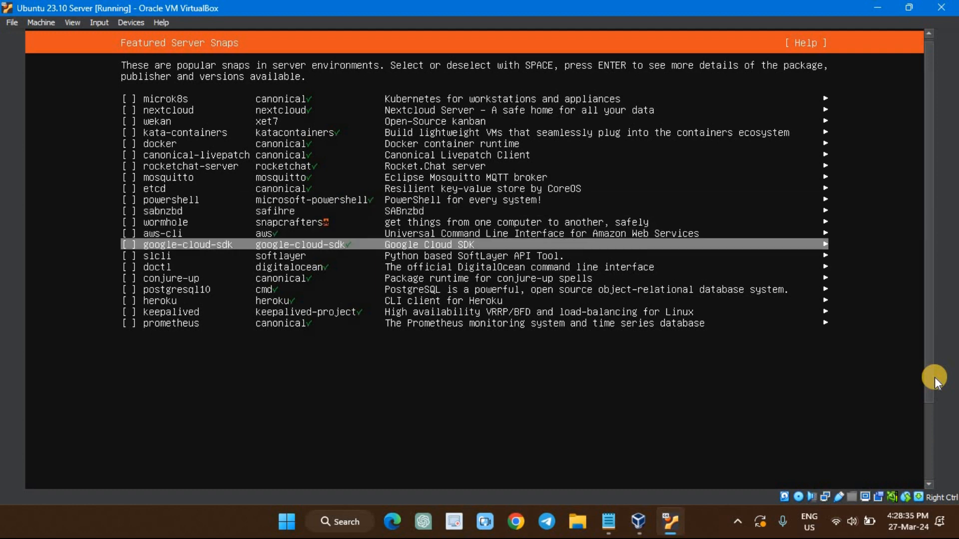
mouse_move(934, 397)
left_mouse_down()
mouse_move(938, 456)
mouse_move(914, 399)
mouse_move(921, 364)
mouse_move(948, 433)
mouse_move(936, 420)
mouse_move(929, 360)
mouse_move(943, 382)
left_mouse_up()
key("Return")
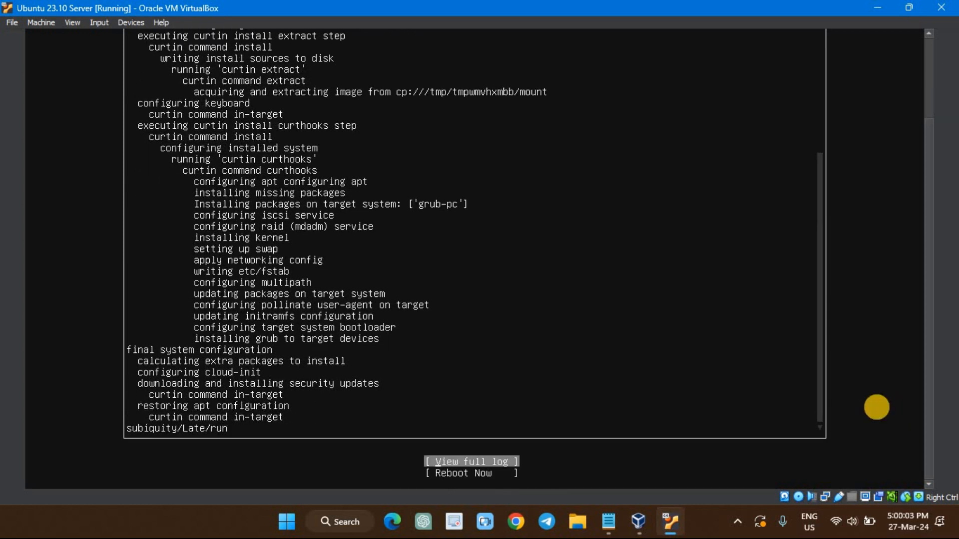
Reboot the machine after the installation and acknowledge the request to remove the installation medium
key("Return")
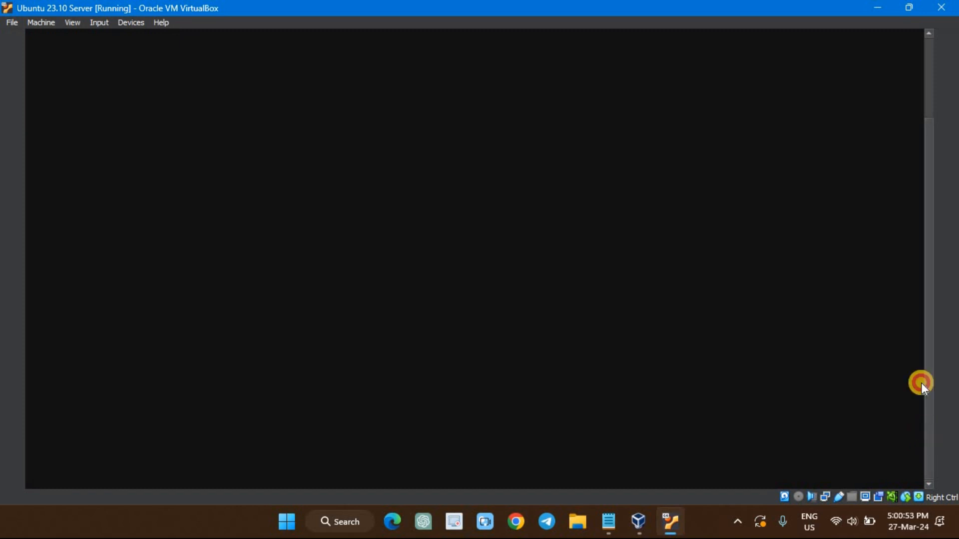
key("Return")
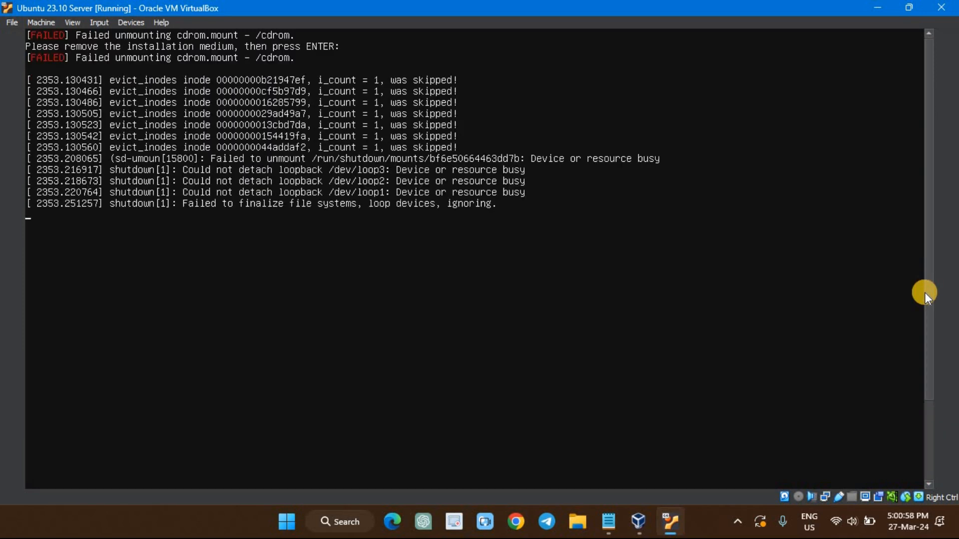